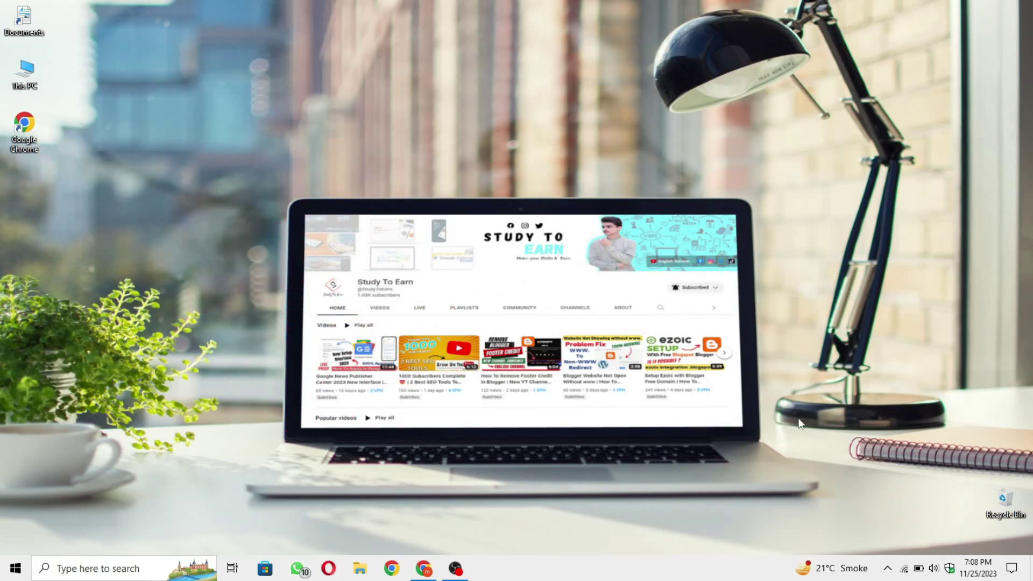
Bring up the Chrome window and open the Ezoic setup progress page for musselss.com.
left_click(433, 569)
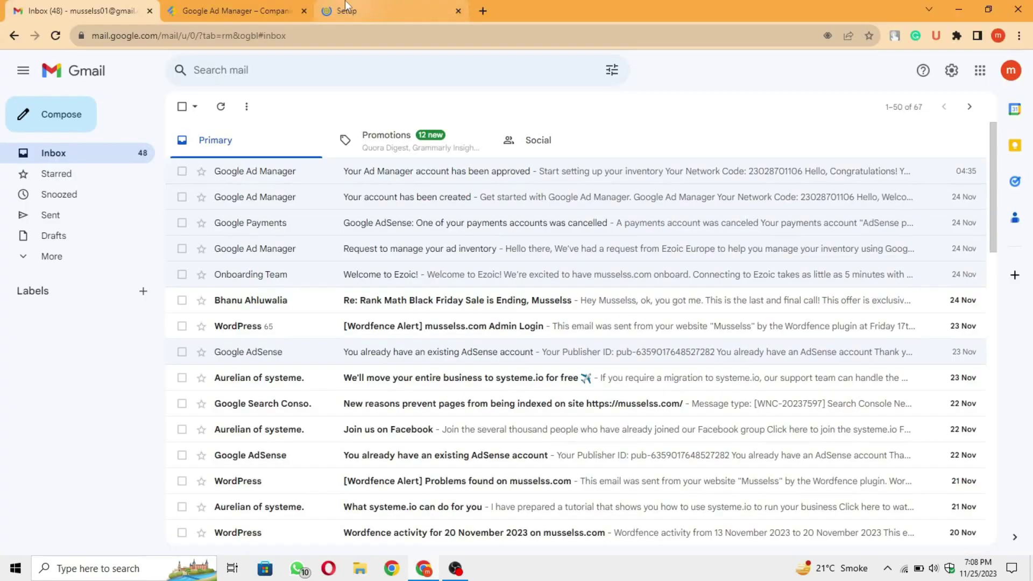
left_click(350, 11)
left_click(337, 150)
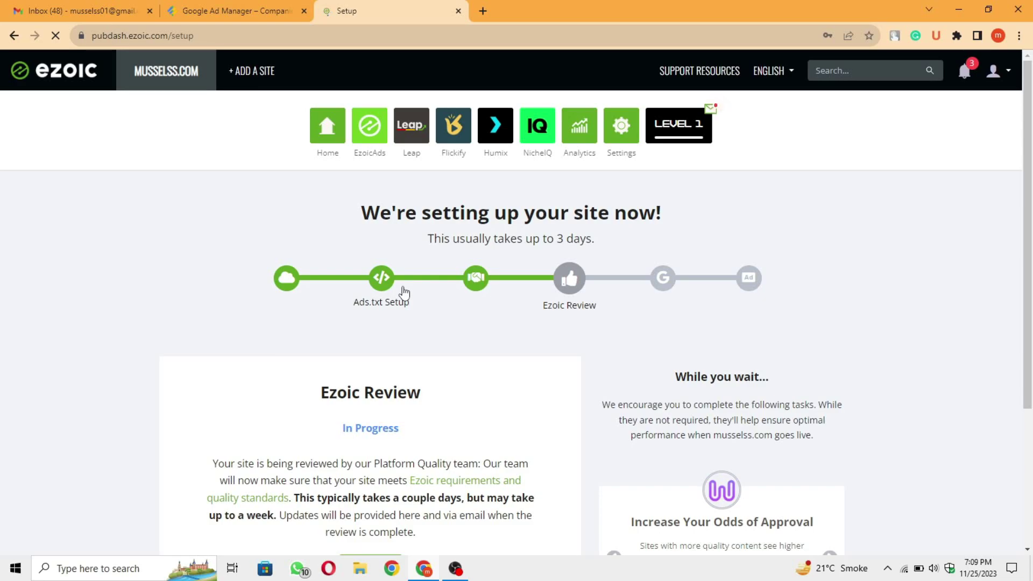
Search Google for adsense in a new tab, sign in to Google AdSense to check the account's status, and close that tab.
left_click(486, 8)
type("adsense")
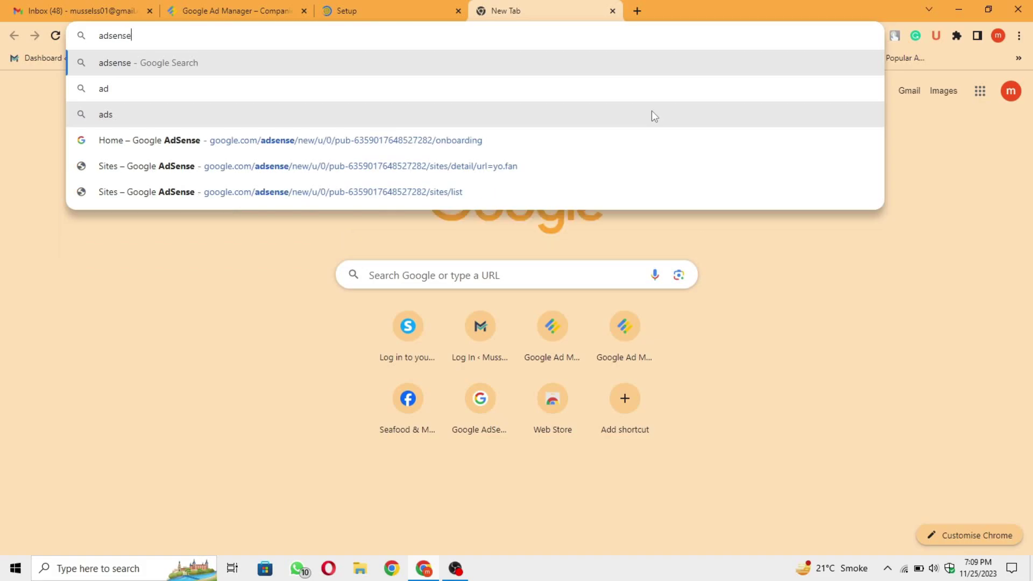
key("Return")
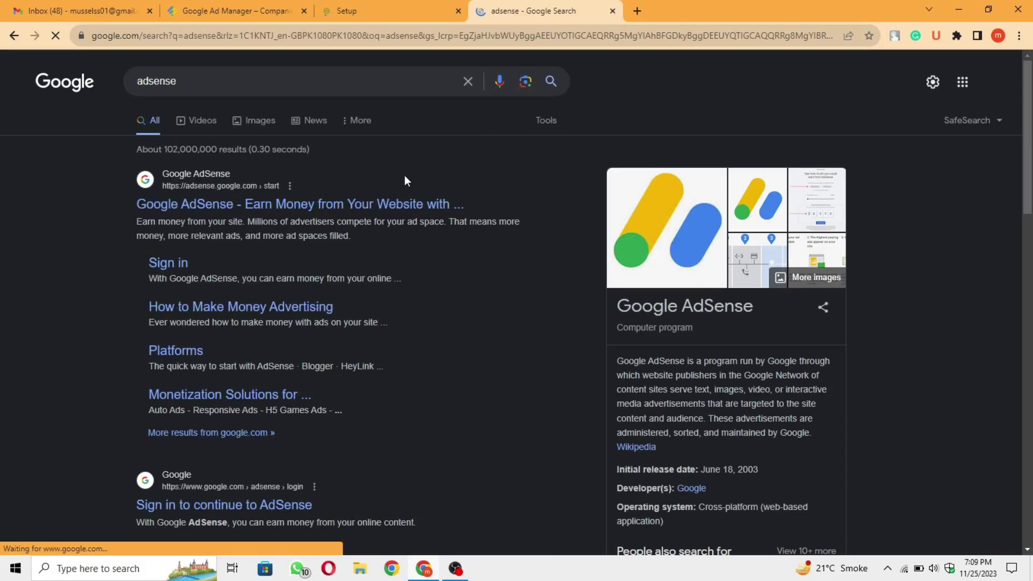
left_click(417, 205)
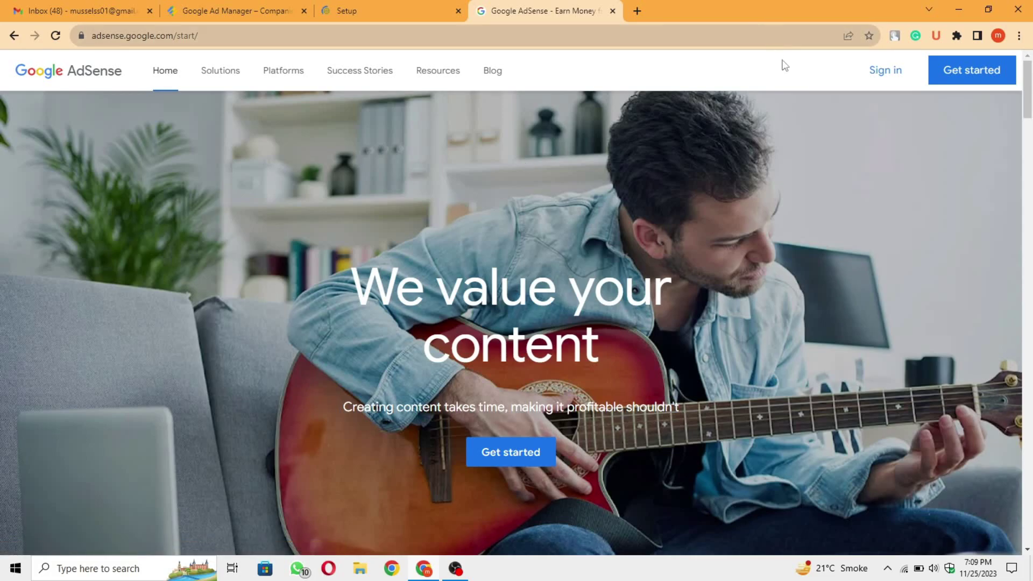
left_click(863, 73)
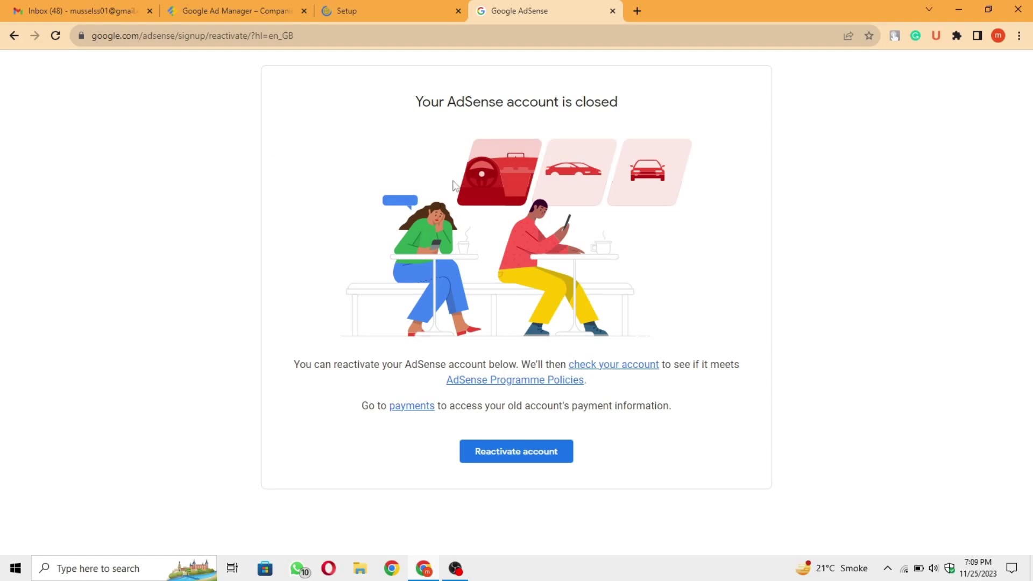
left_click(612, 11)
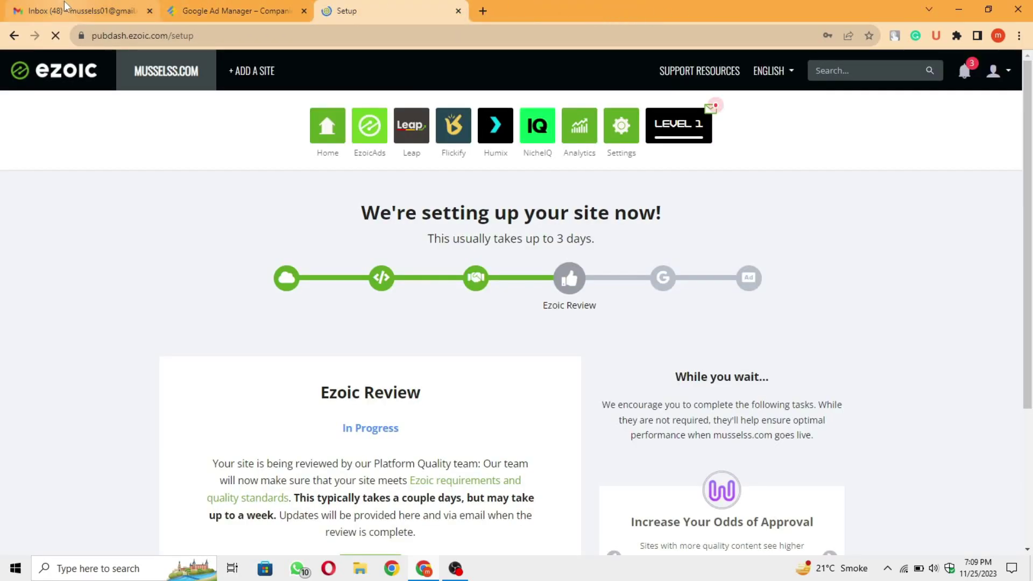
Read the Google Ad Manager email "Your account has been created" in Gmail and return to the inbox.
left_click(91, 7)
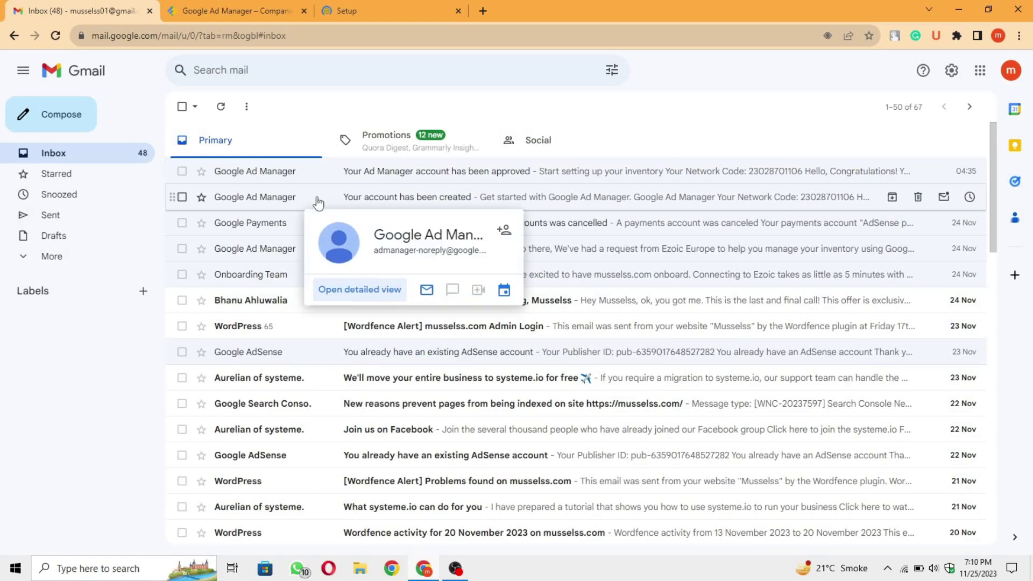
left_click(403, 205)
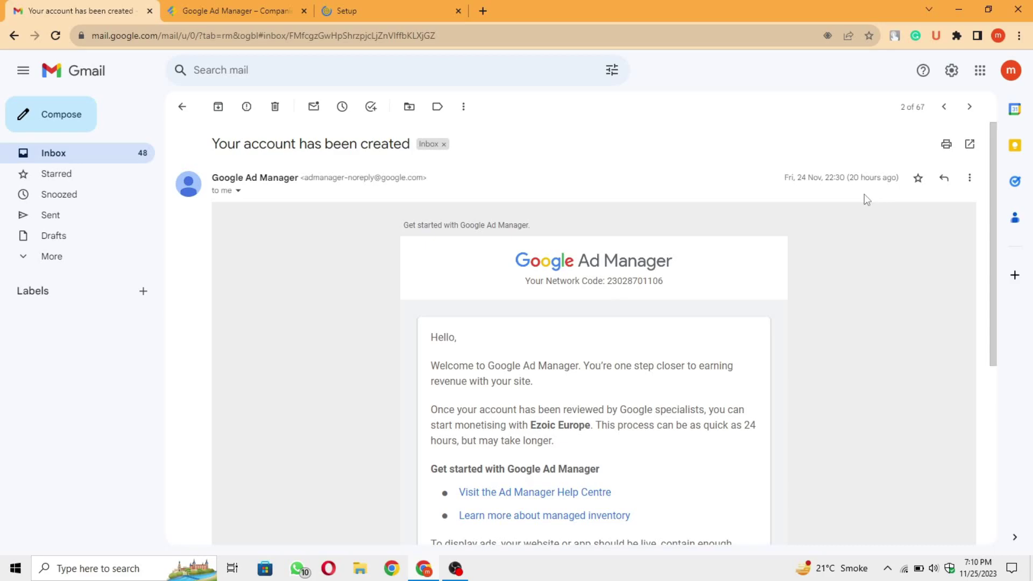
left_click(182, 107)
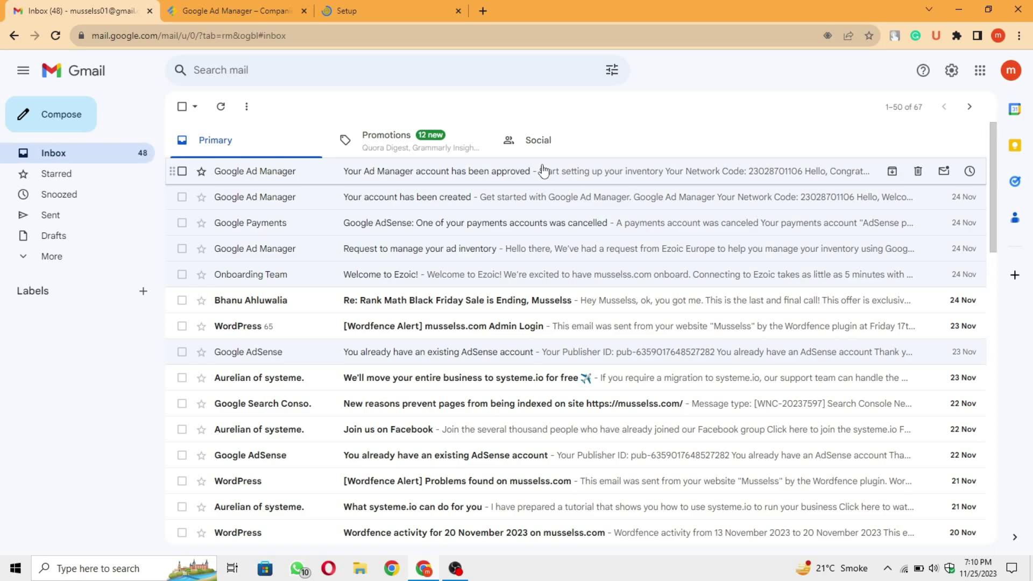
Examine the subject and arrival time of the "Your Ad Manager account has been approved" email, and return to the inbox.
left_click(543, 171)
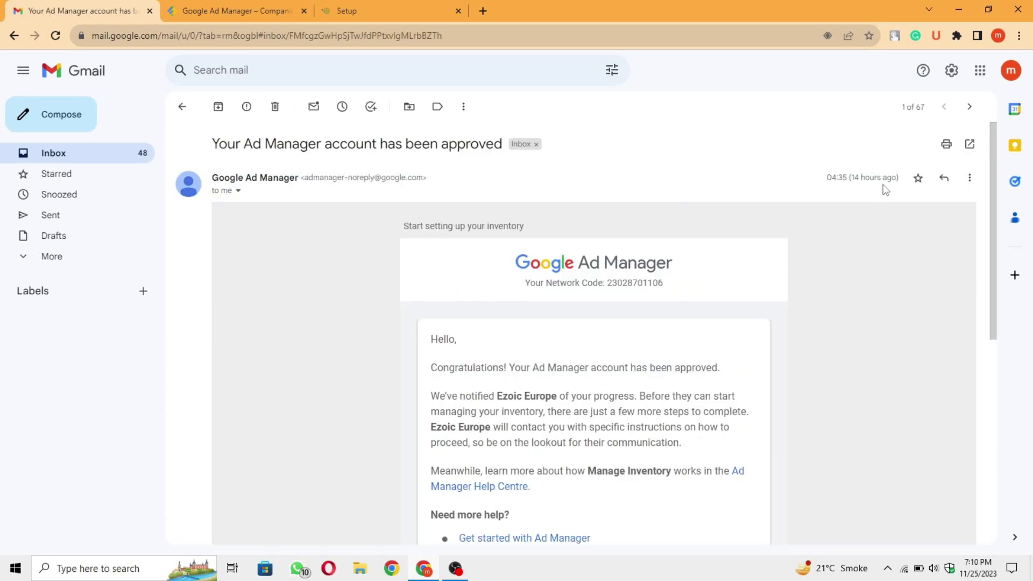
left_click_drag(897, 183, 828, 229)
left_click(828, 229)
left_click_drag(216, 153, 488, 171)
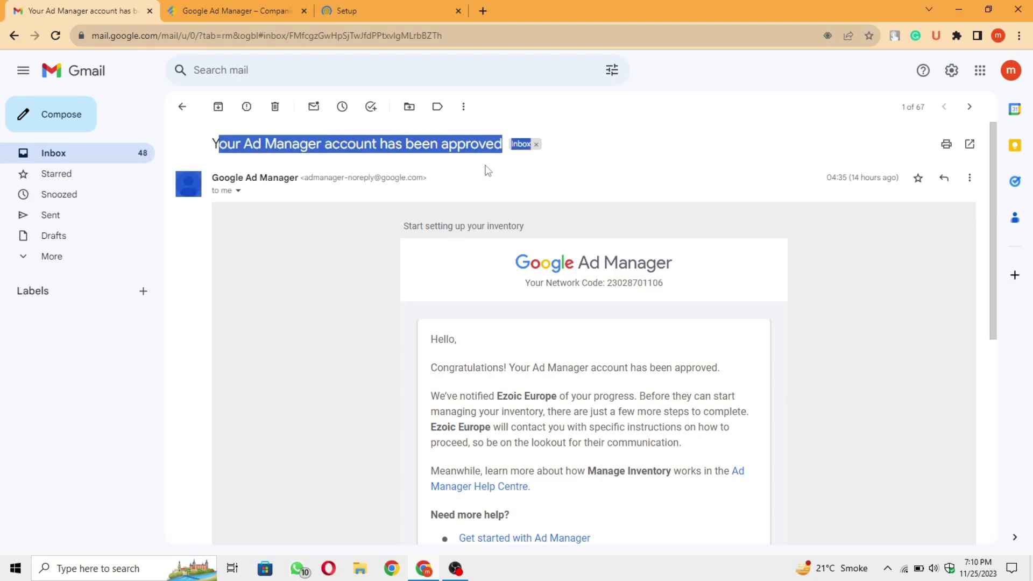
left_click(454, 188)
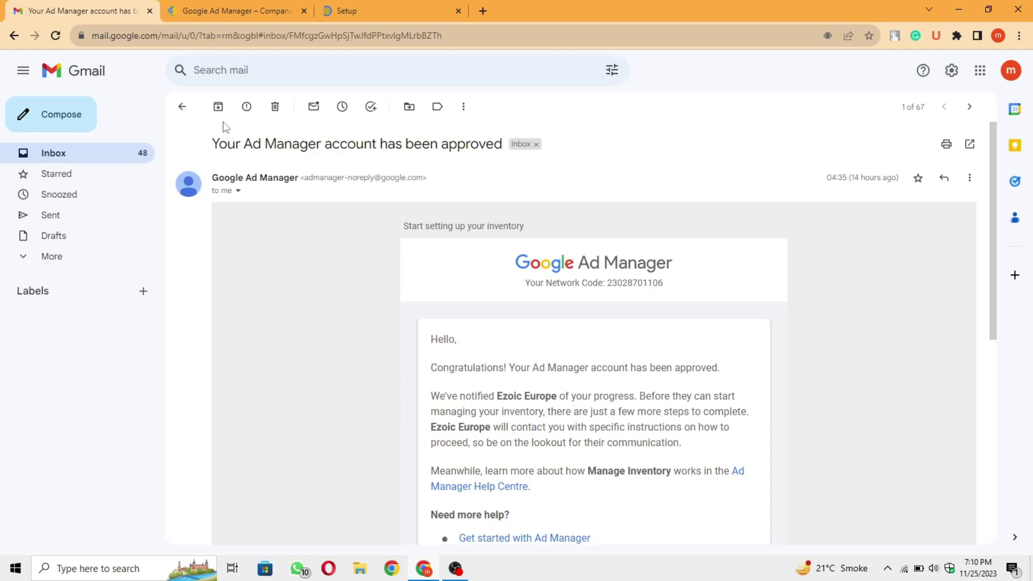
key("alt+Left")
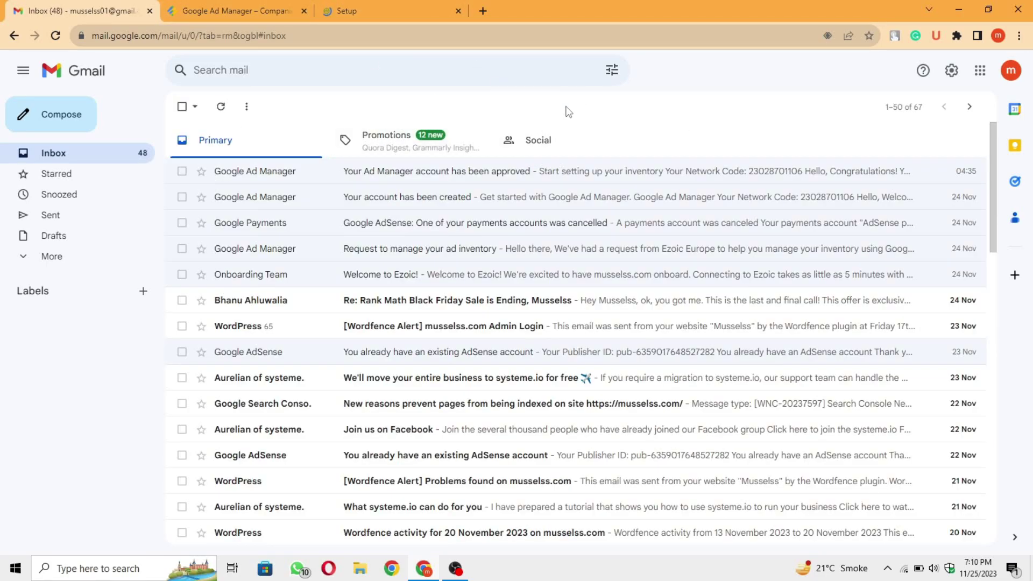
Check the status of the Ezoic Review stage on the Ezoic setup page.
left_click(409, 3)
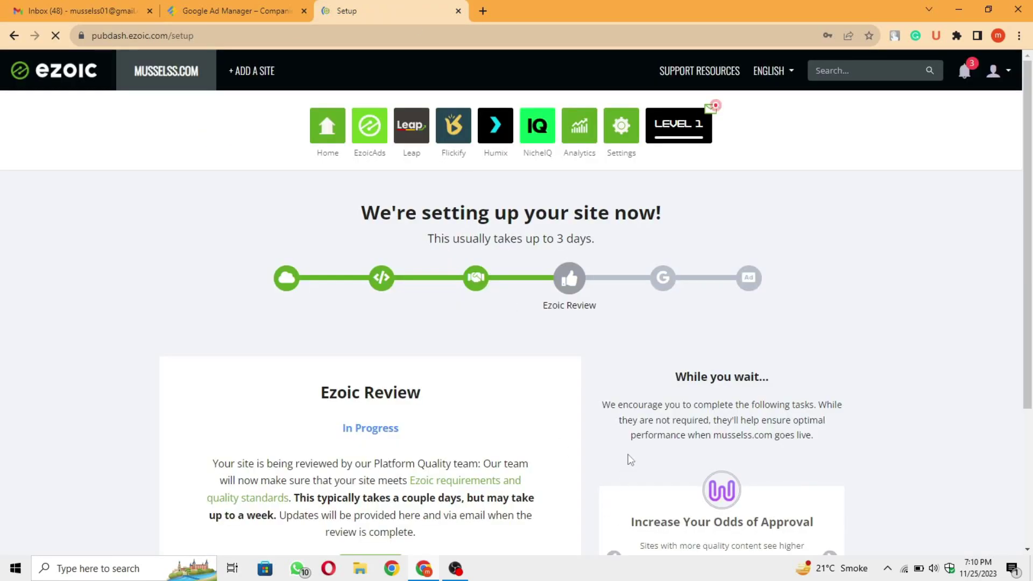
scroll(630, 459, "down", 2)
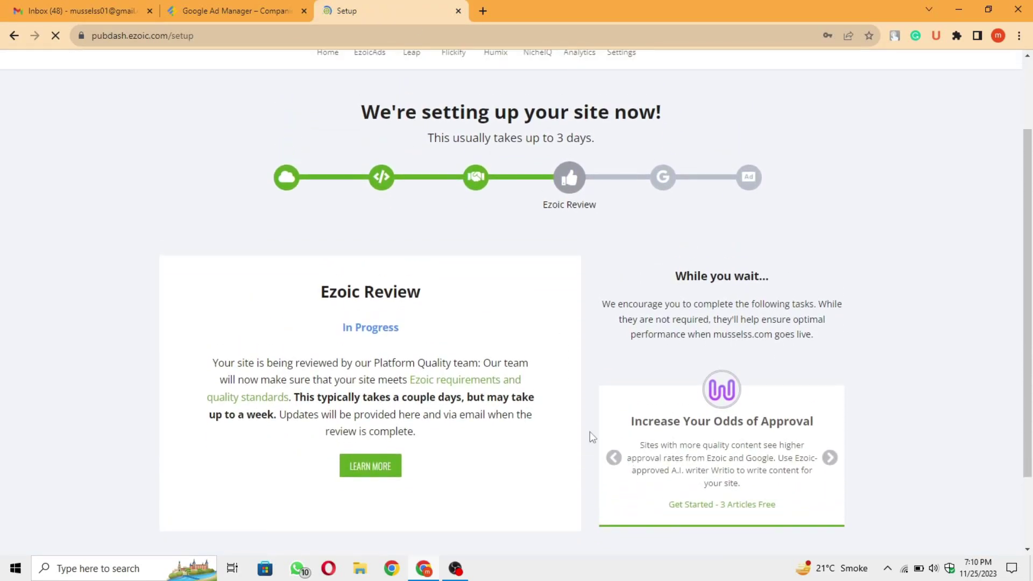
left_click_drag(343, 328, 403, 331)
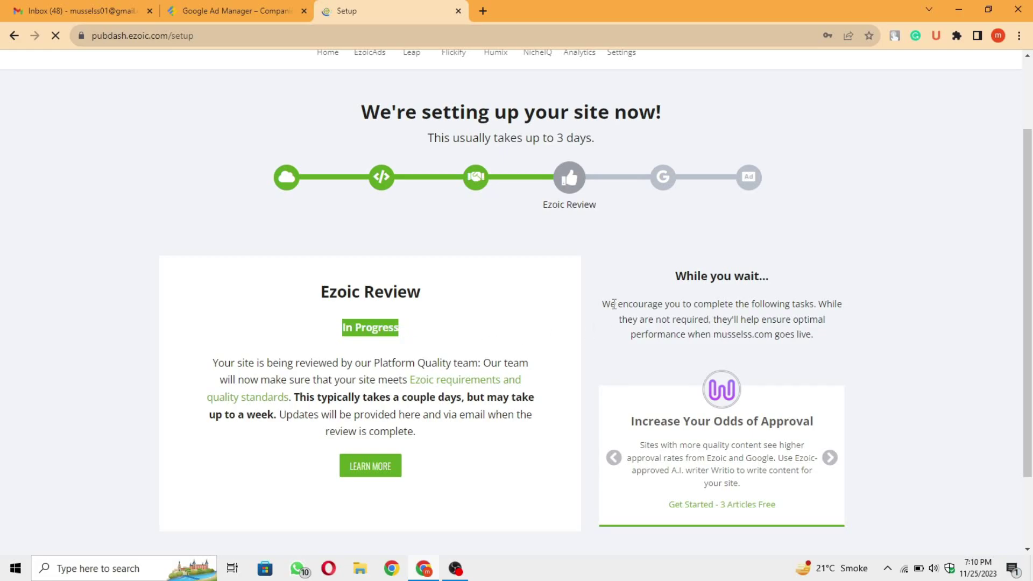
scroll(613, 304, "up", 2)
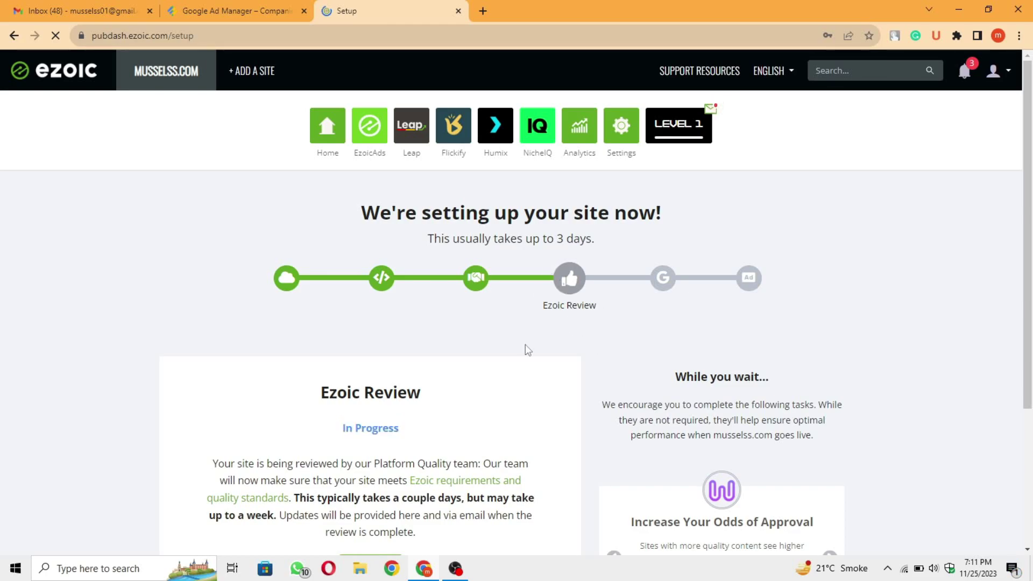
scroll(405, 329, "down", 2)
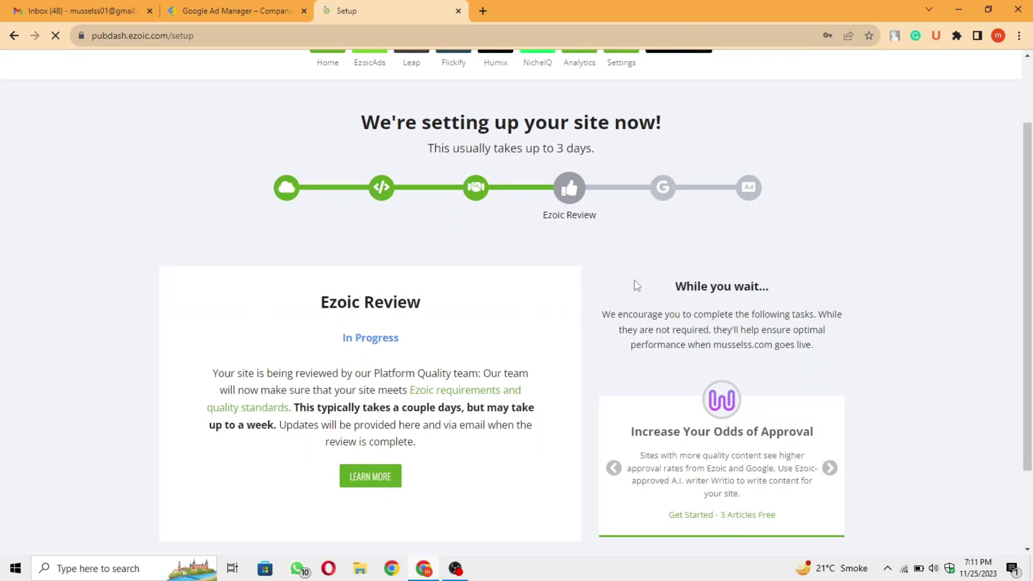
Open the Google Ad Manager stage of the Ezoic setup and check its domain status and review time.
left_click(663, 187)
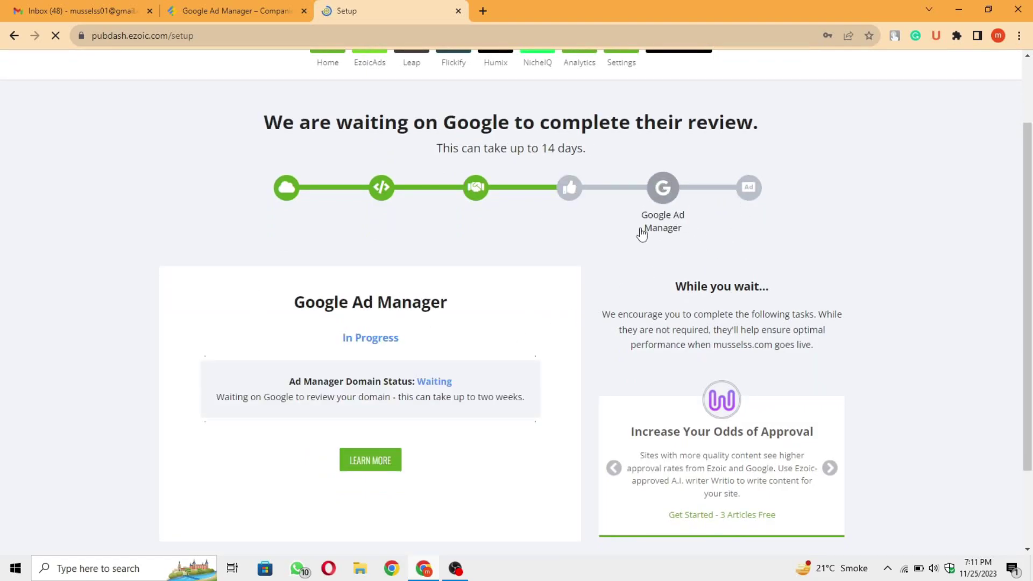
left_click_drag(372, 337, 426, 350)
left_click(427, 350)
scroll(577, 354, "up", 2)
left_click_drag(471, 487, 523, 487)
left_click(588, 422)
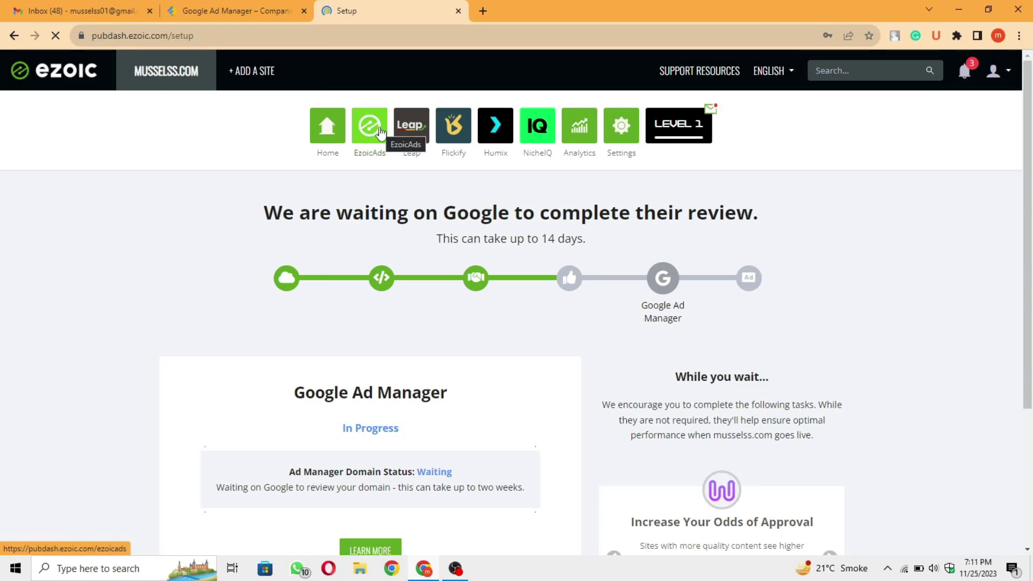
Open the MCM page in the Ad Transparency section of EzoicAds.
left_click(378, 135)
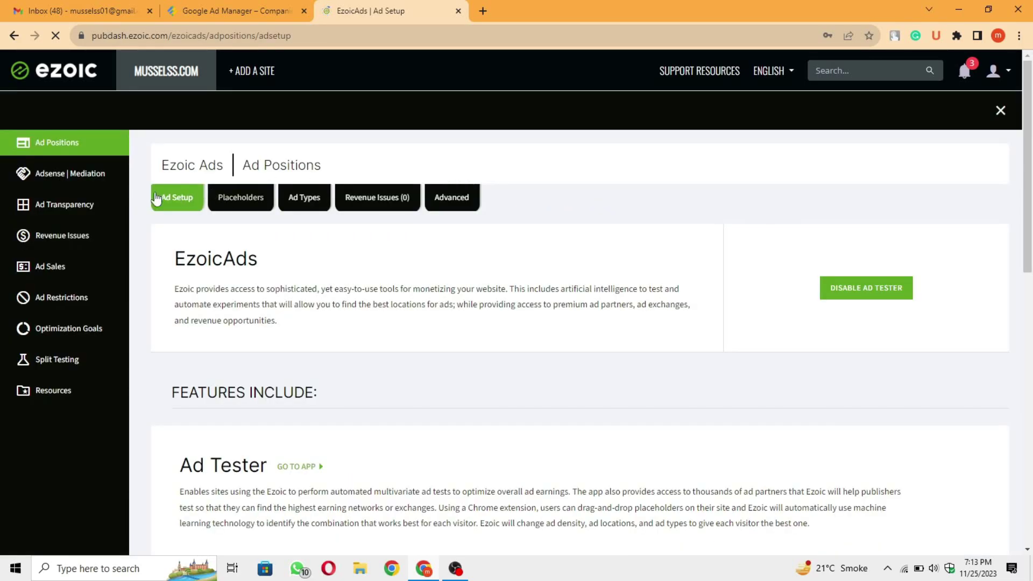
left_click(74, 211)
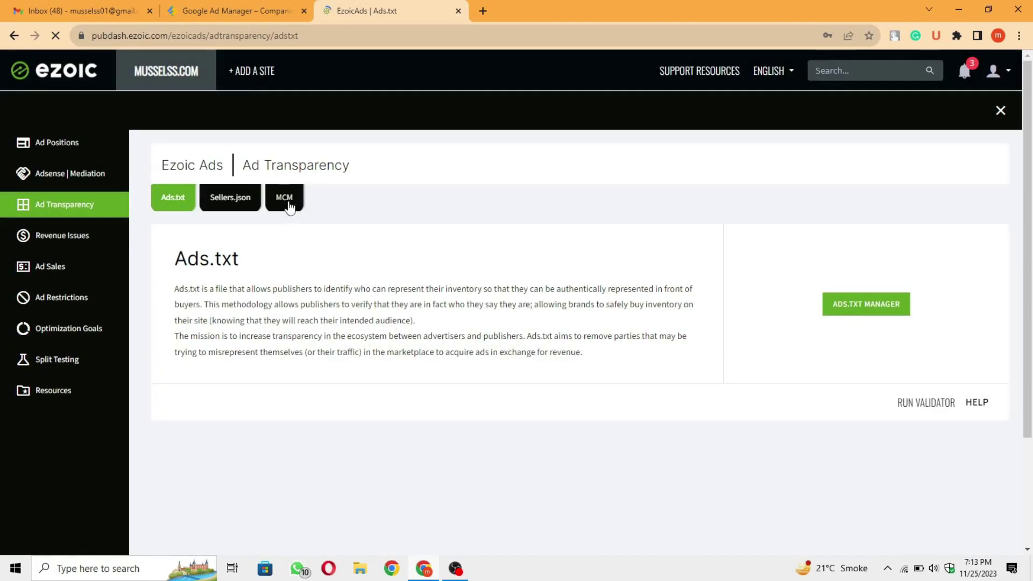
left_click(285, 199)
scroll(753, 336, "down", 2)
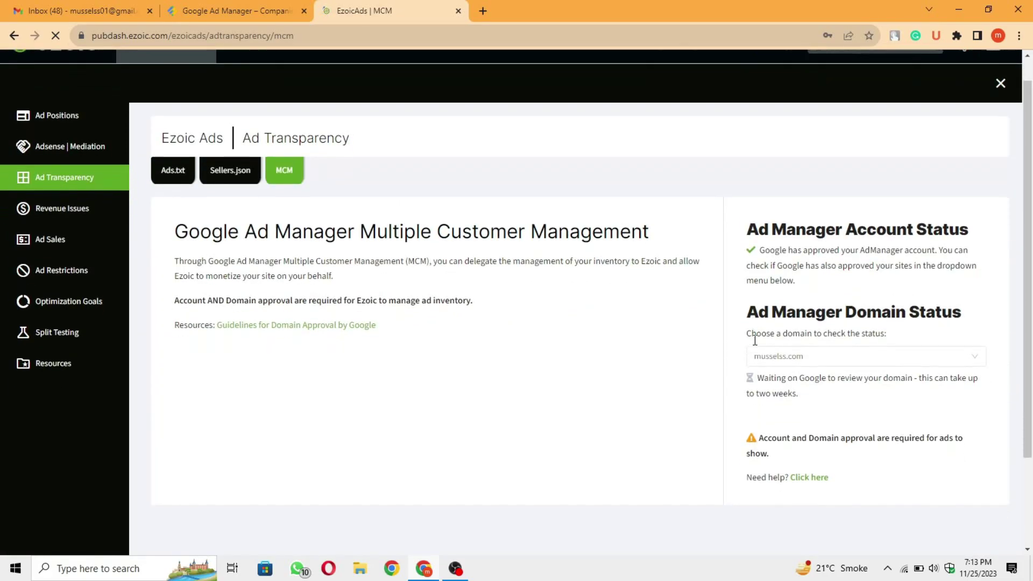
scroll(770, 230, "up", 2)
Examine the Ad Manager Account Status text on the MCM page.
left_click_drag(743, 252, 995, 241)
left_click_drag(757, 278, 801, 309)
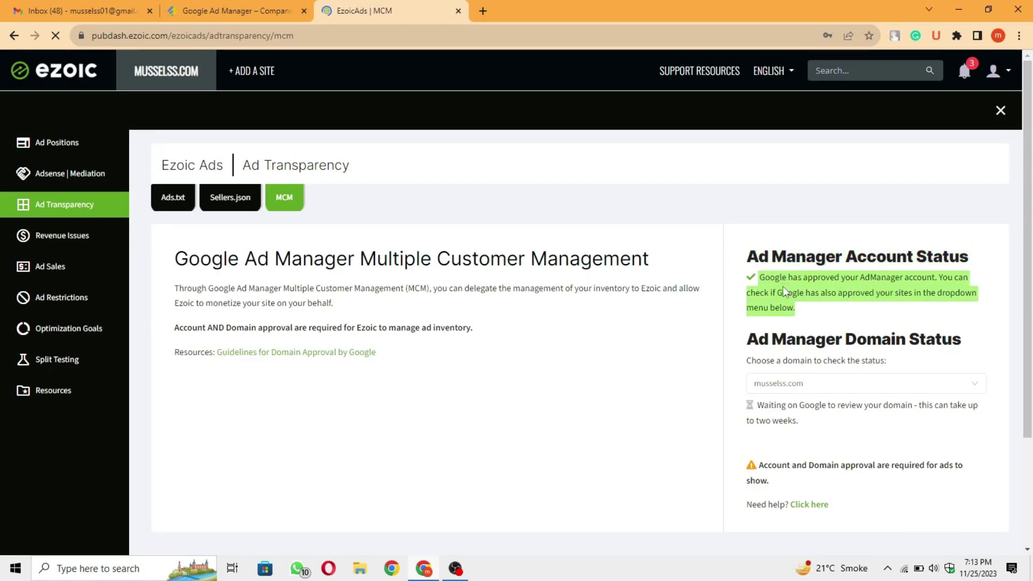
left_click(810, 281)
left_click_drag(936, 275, 860, 277)
left_click(840, 311)
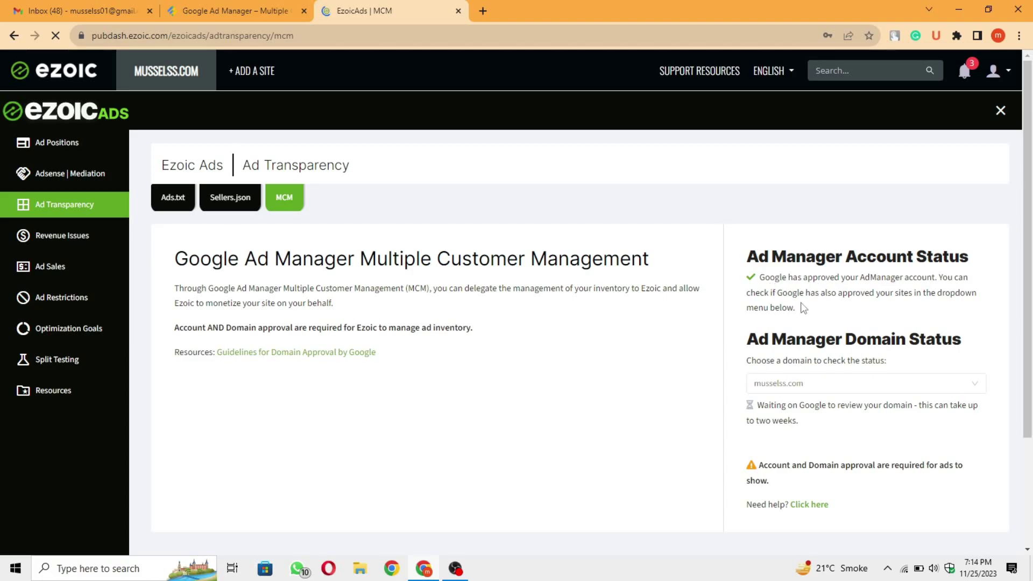
Open the "Request to manage your ad inventory" email in Gmail and follow its request link to Google Ad Manager.
left_click(115, 7)
scroll(481, 277, "down", 5)
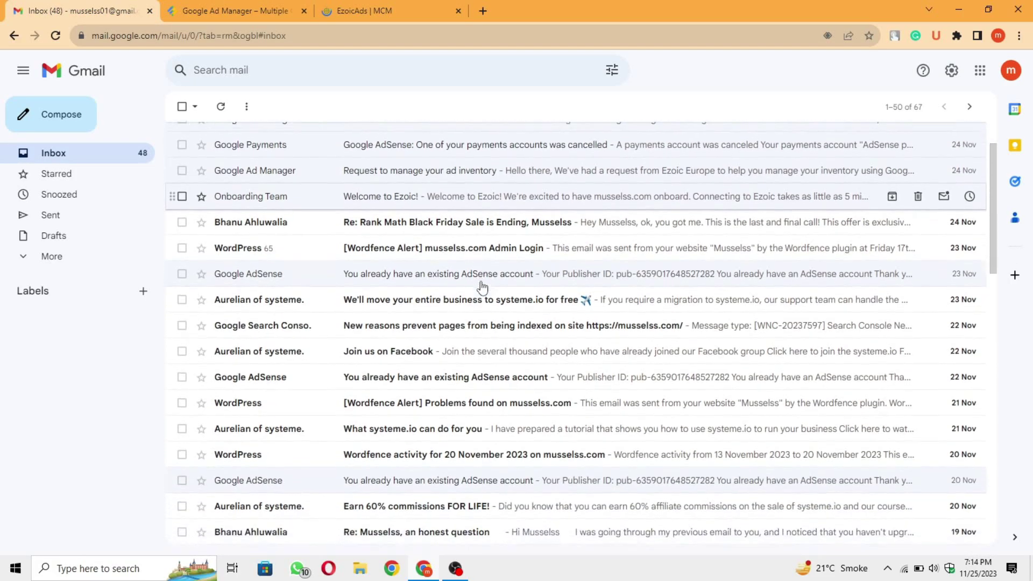
scroll(481, 278, "up", 5)
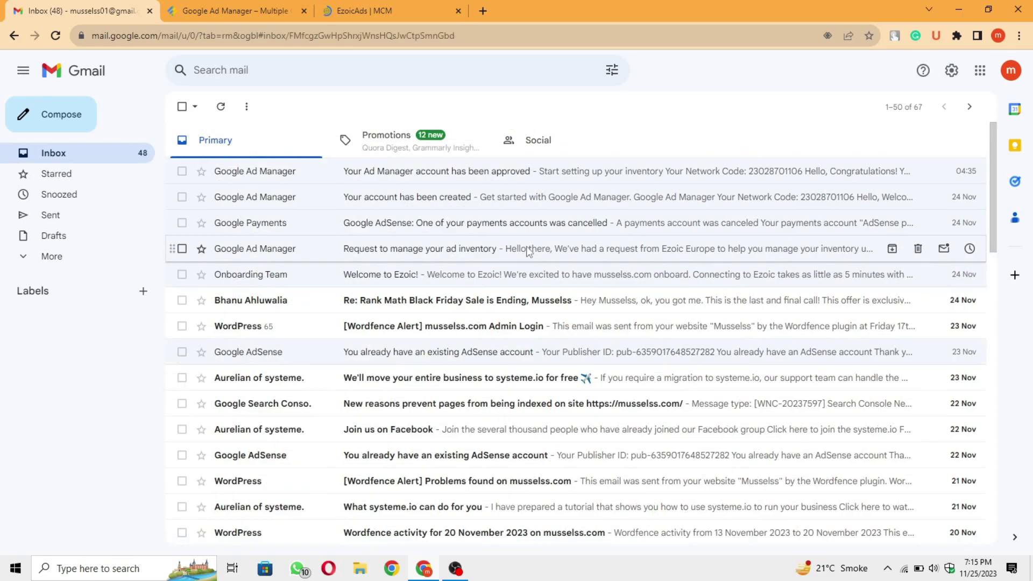
left_click(530, 248)
left_click_drag(212, 256, 646, 375)
left_click(647, 375)
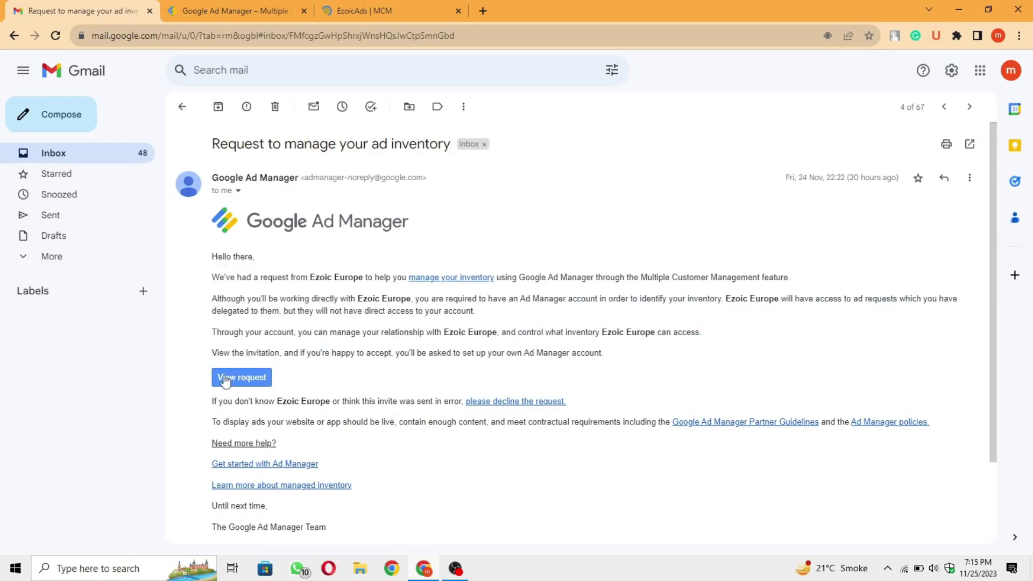
left_click(261, 382)
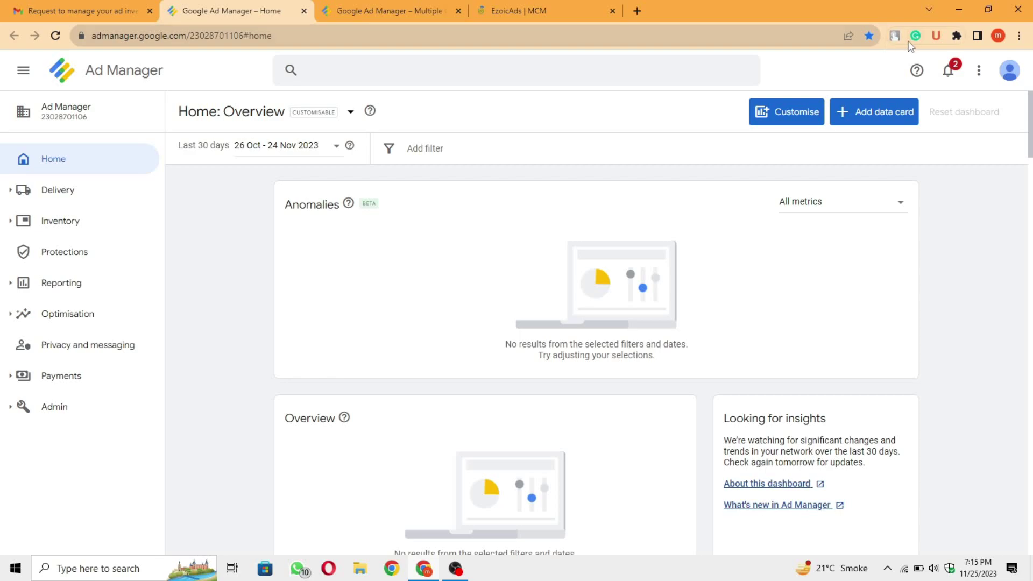
Save the Ad Manager home page bookmark as "Google Ad Manager – Home" in the Bookmarks bar folder, and open a new tab.
left_click(868, 36)
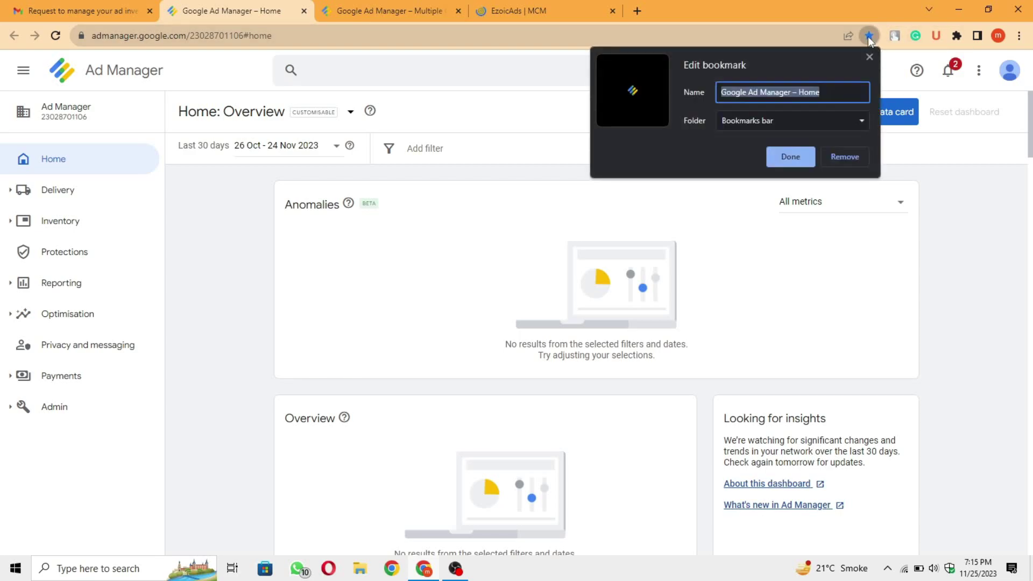
left_click(869, 37)
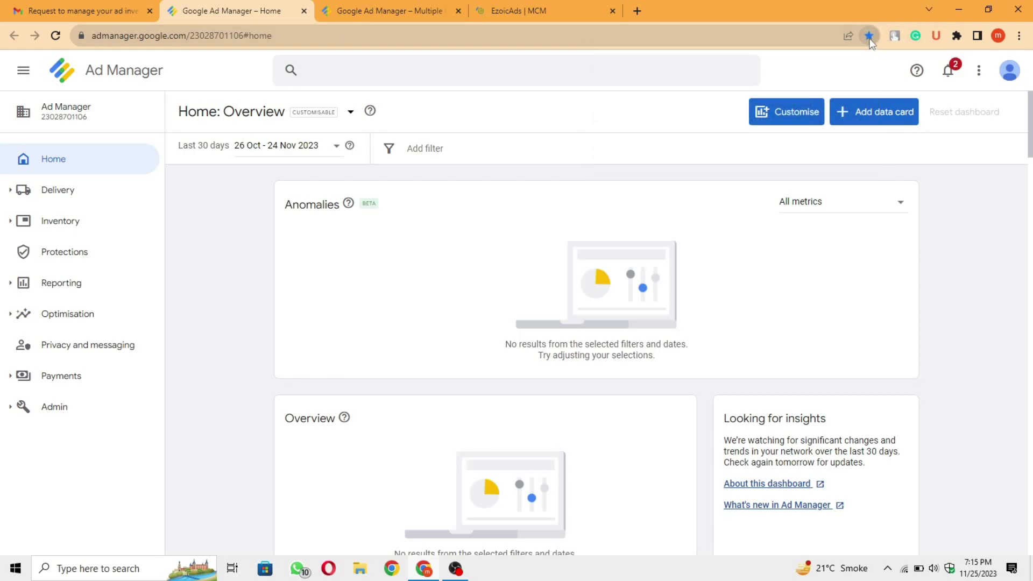
left_click(869, 37)
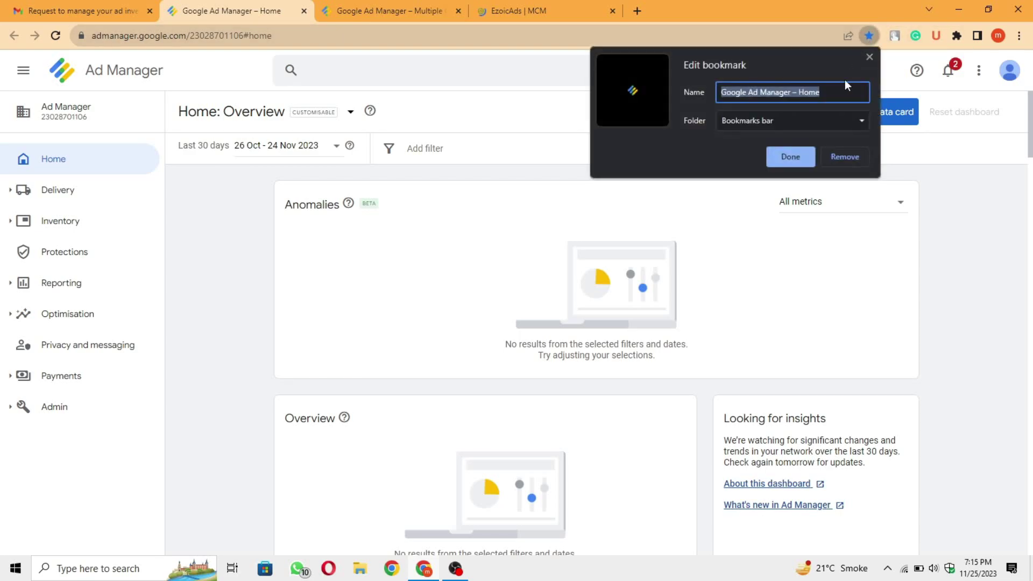
left_click(795, 156)
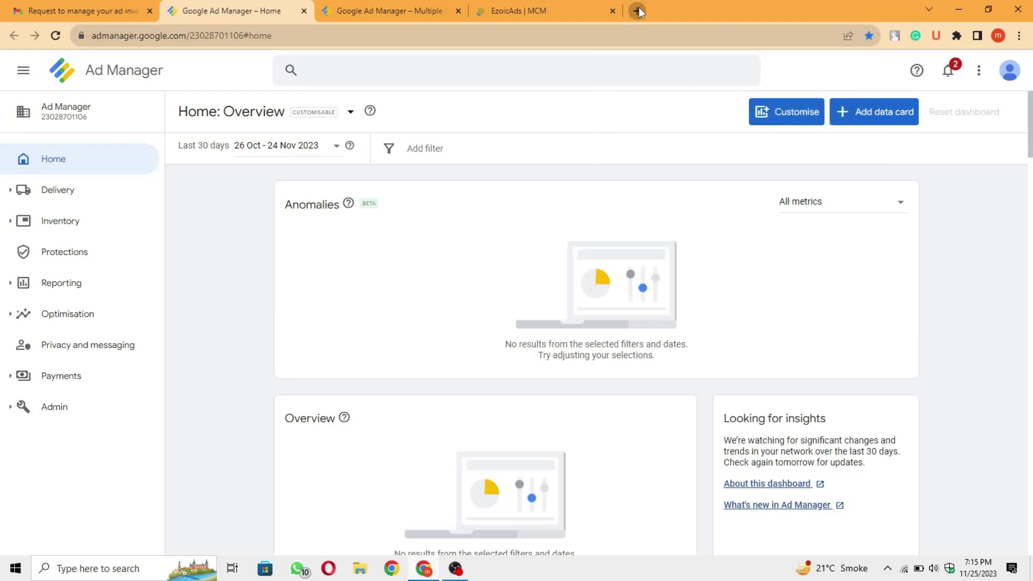
left_click(637, 10)
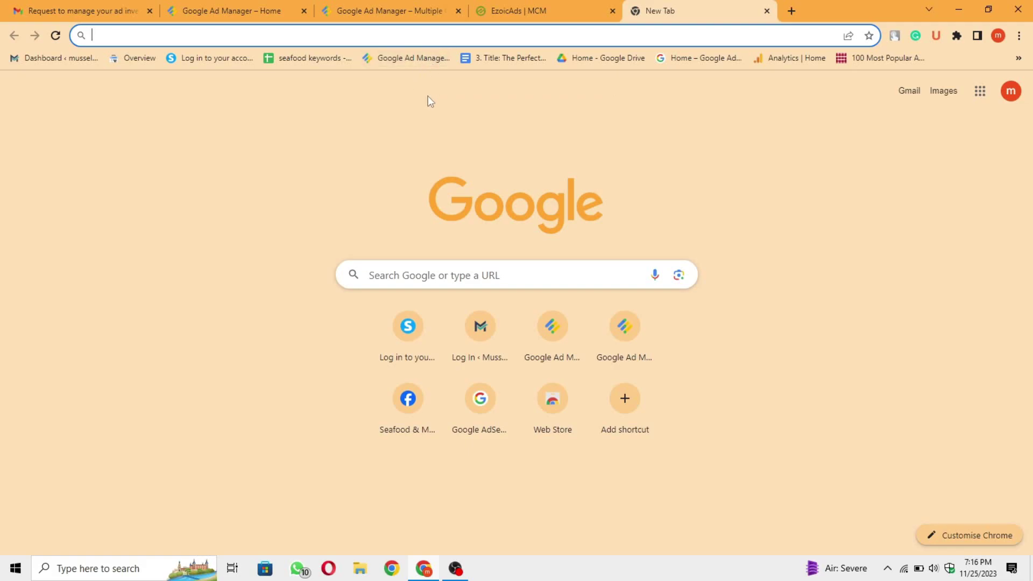
Open the bookmarked Google Ad Manager home page and examine the Admin section's entries, from Global settings to Multiple Customer Management.
left_click(413, 58)
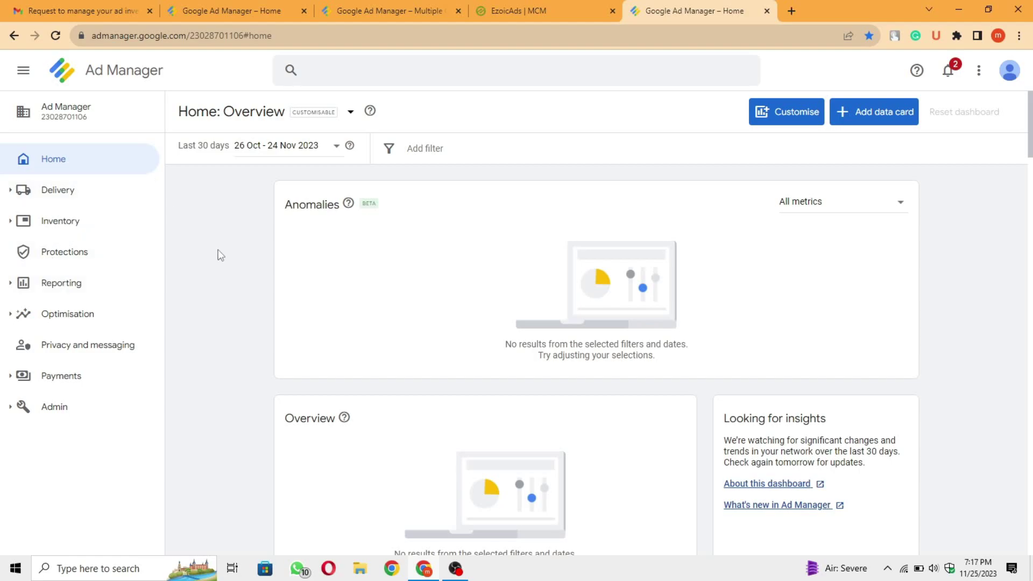
left_click(118, 406)
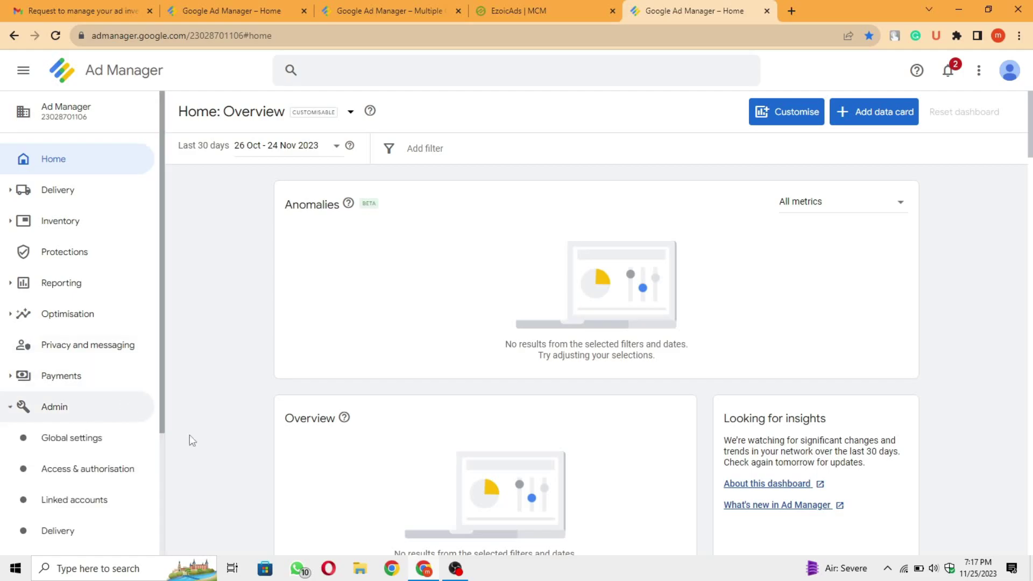
scroll(190, 435, "down", 4)
scroll(99, 415, "down", 4)
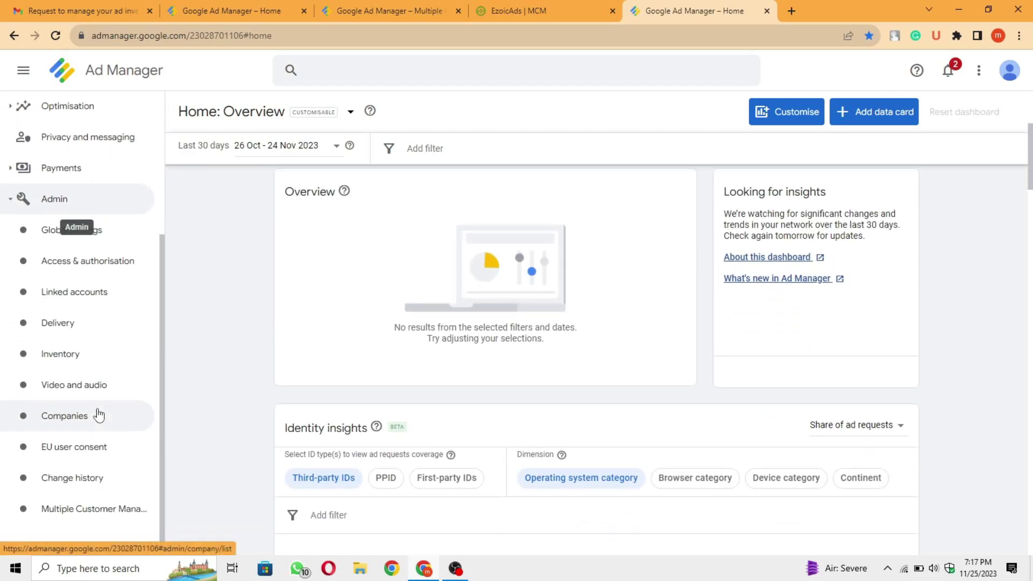
scroll(99, 416, "up", 1)
scroll(184, 383, "up", 4)
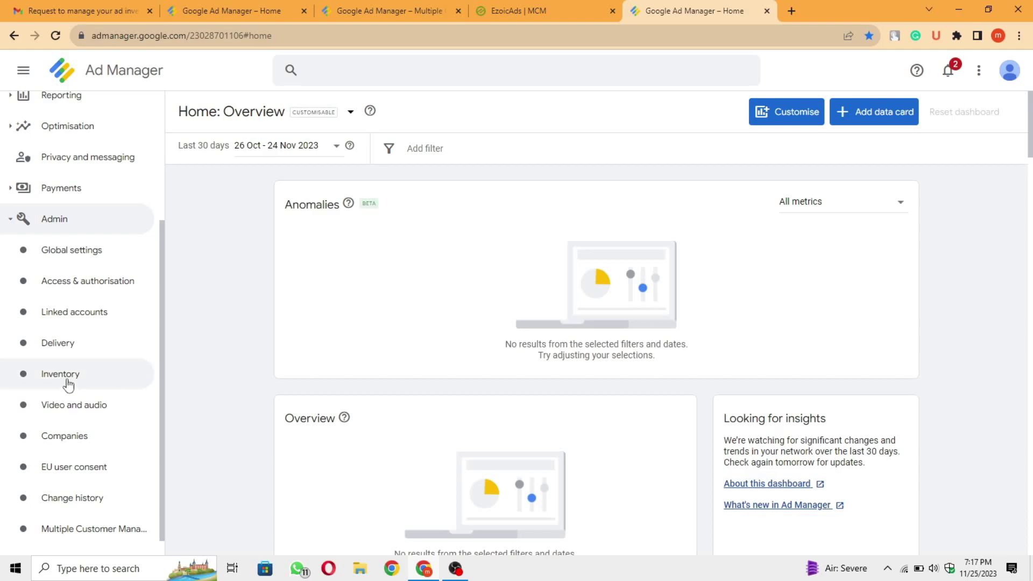
scroll(125, 342, "up", 4)
scroll(125, 342, "down", 4)
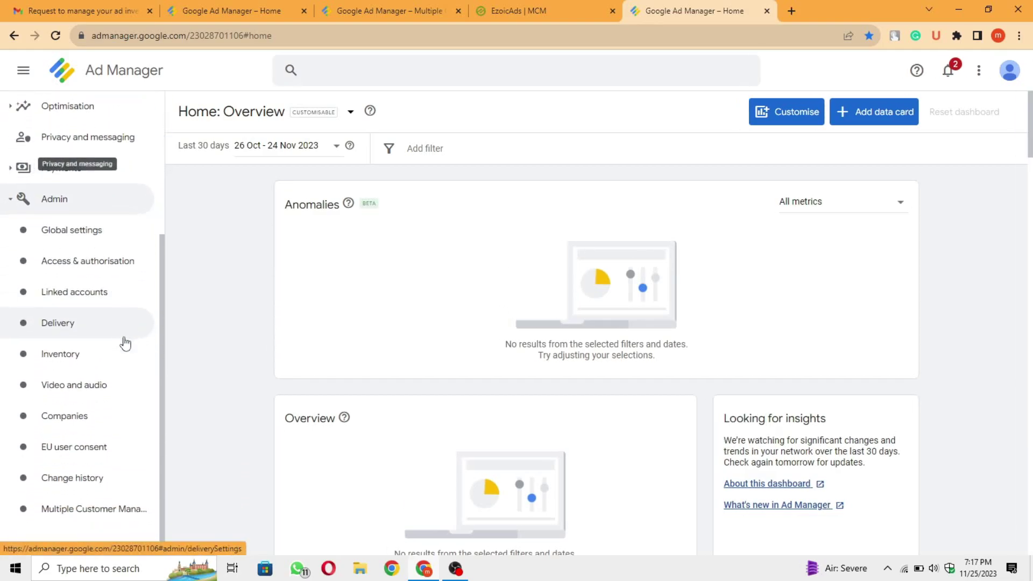
scroll(125, 342, "up", 4)
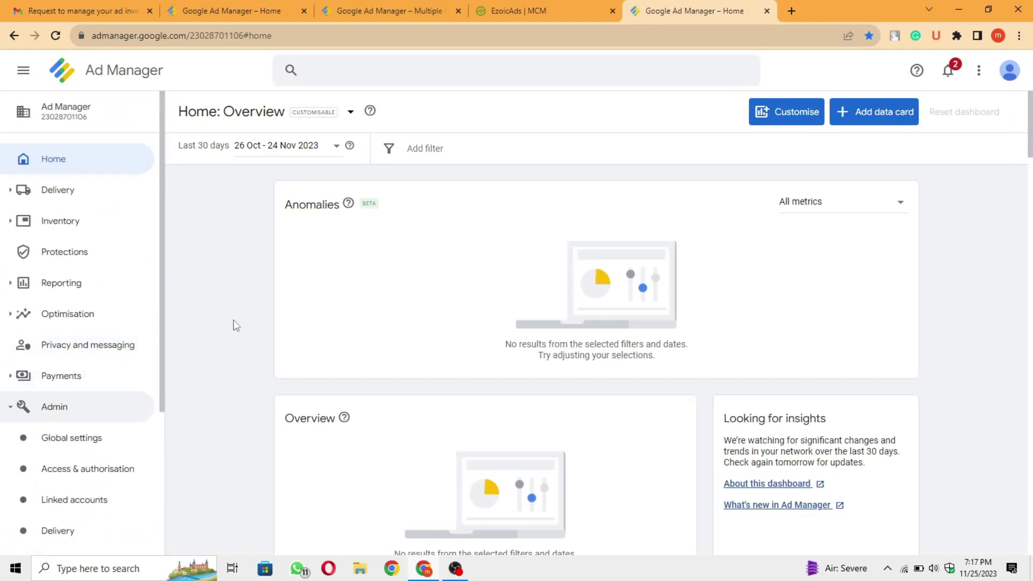
scroll(102, 418, "down", 4)
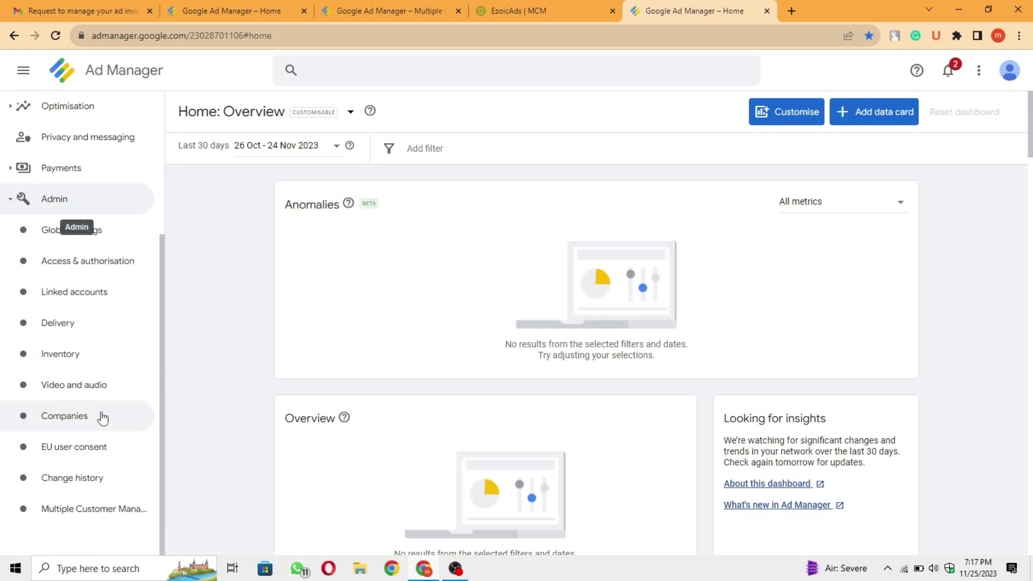
scroll(146, 350, "up", 4)
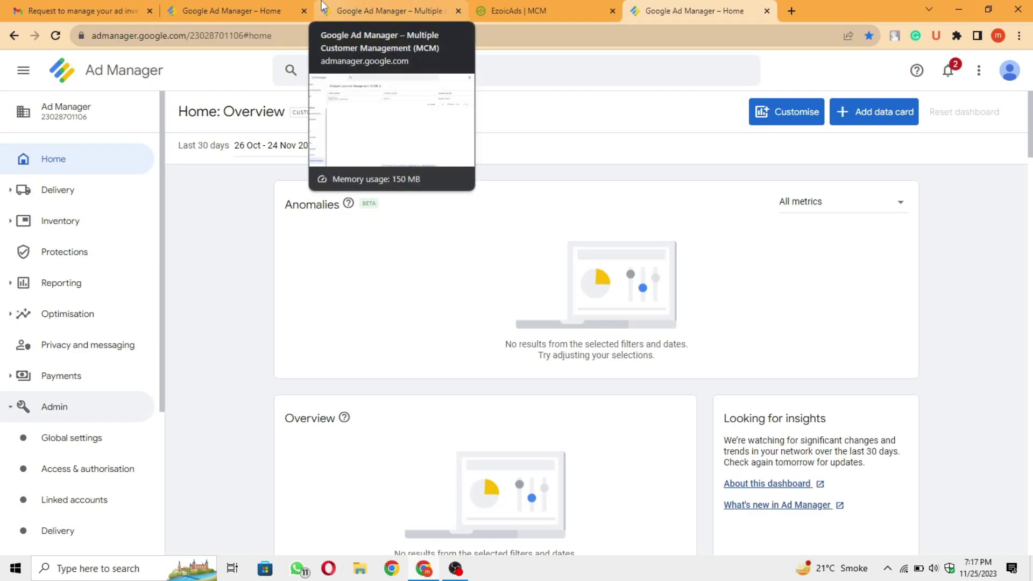
Return to the EzoicAds MCM page to check the Ad Manager account and domain status for musselss.com.
left_click(518, 11)
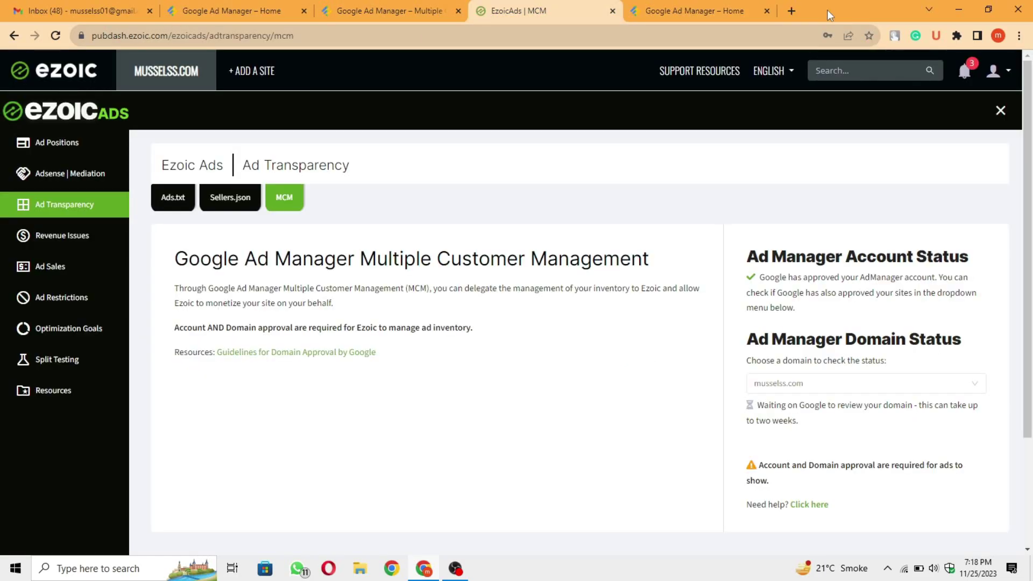